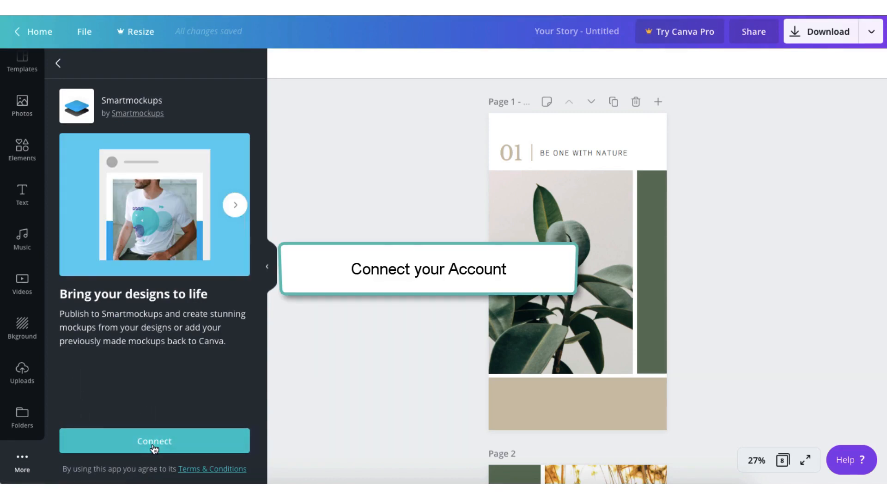
Log into the Smartmockups account with its e-mail and password and connect it to Canva.
left_click(139, 441)
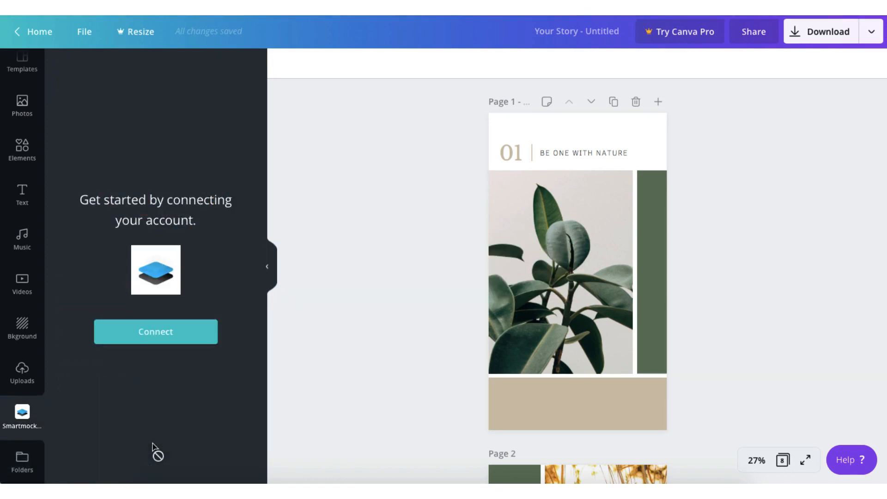
left_click(157, 332)
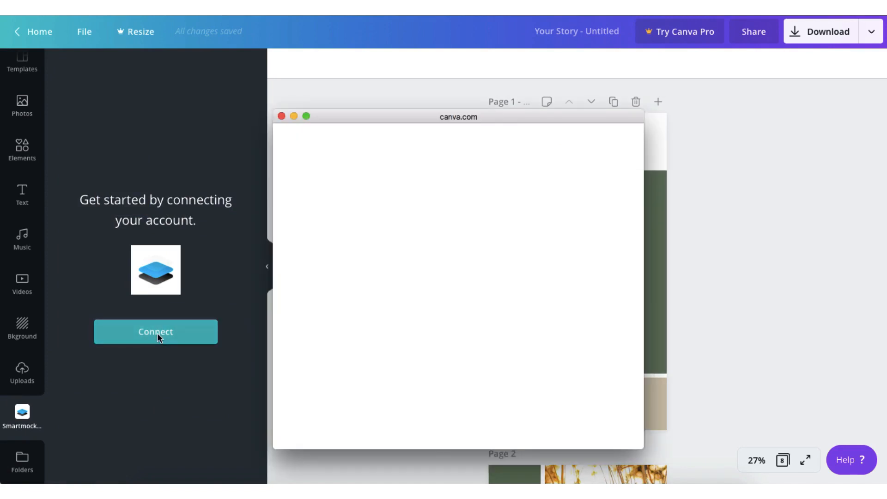
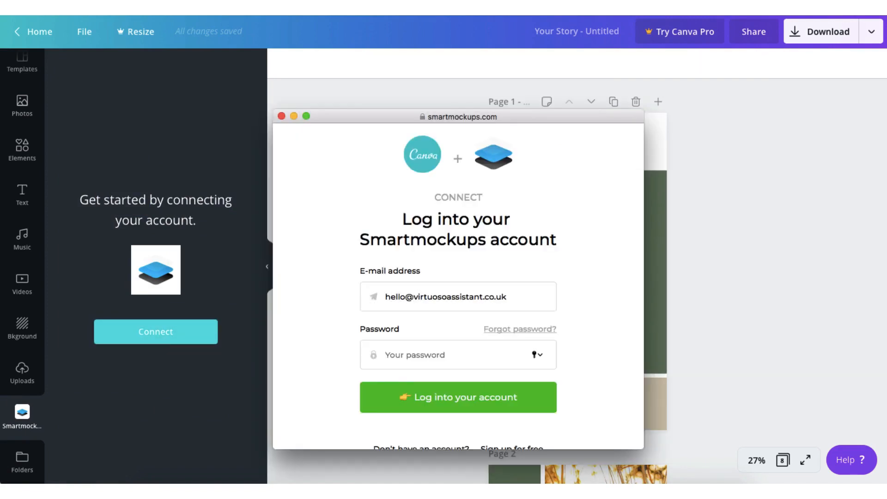
type("•••")
left_click(469, 408)
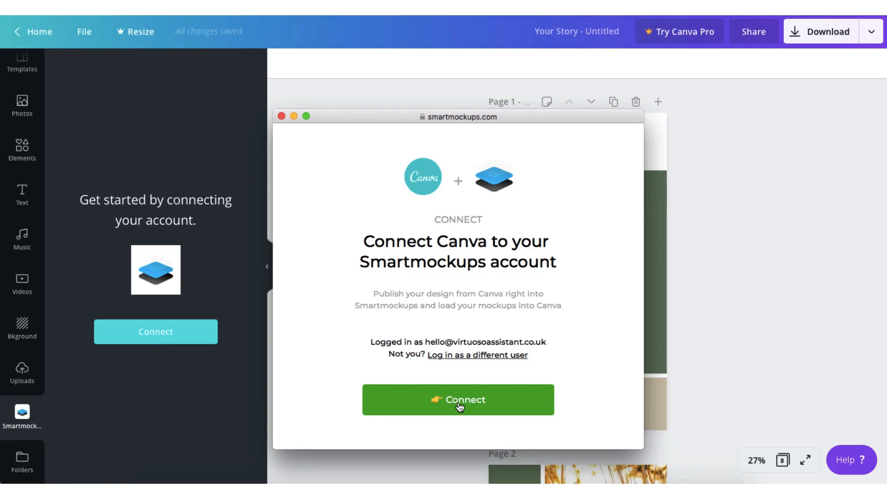
left_click(460, 406)
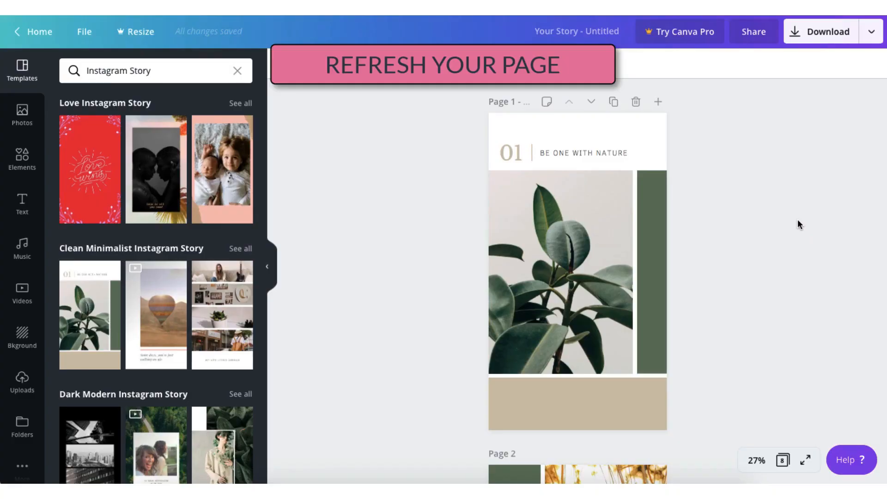
Save page 1 of the plant story to Smartmockups and view it in the mockup gallery.
left_click(871, 33)
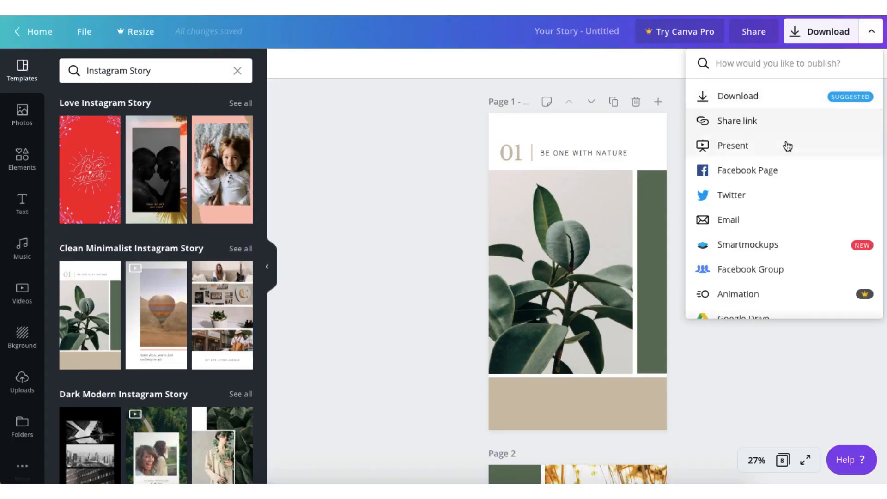
left_click(766, 250)
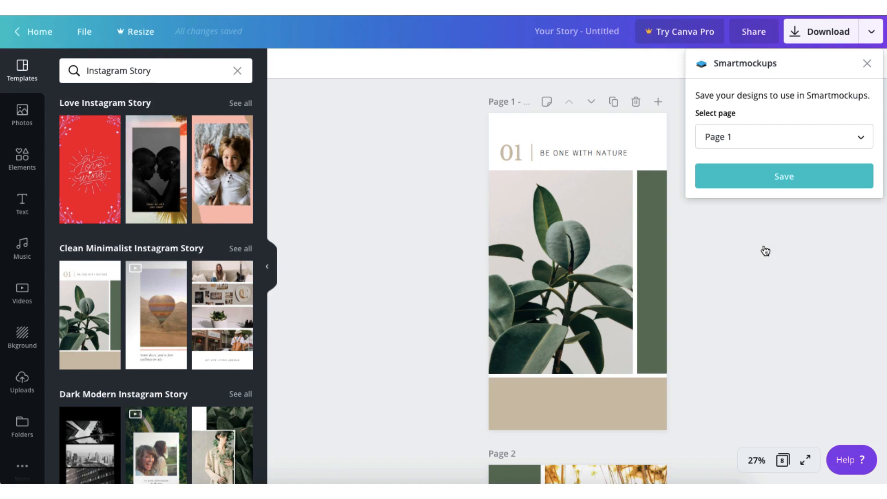
left_click(771, 141)
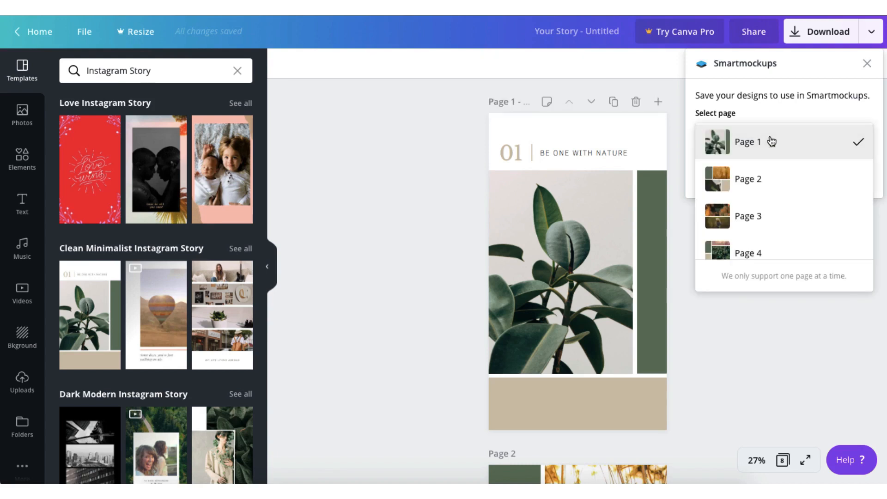
left_click(771, 141)
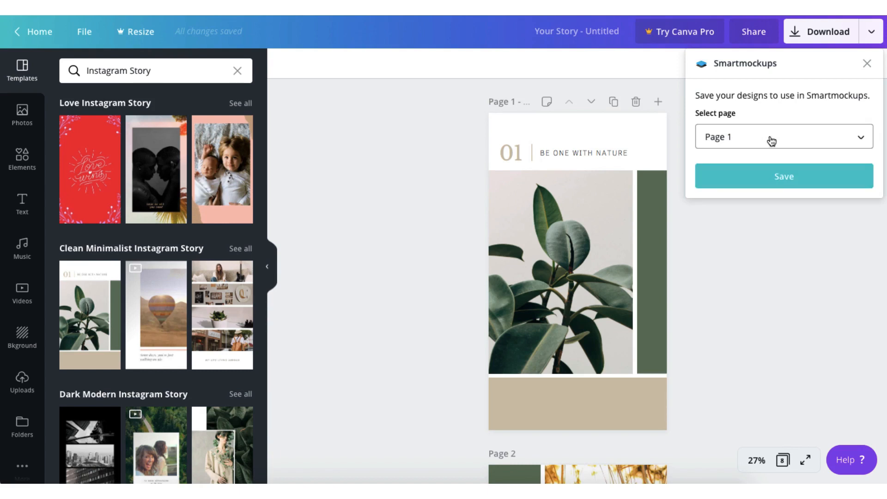
left_click(782, 183)
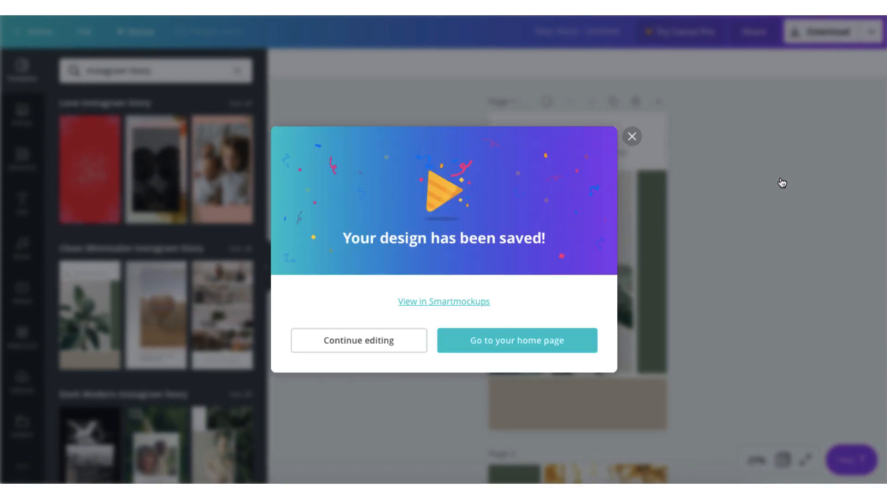
left_click(478, 305)
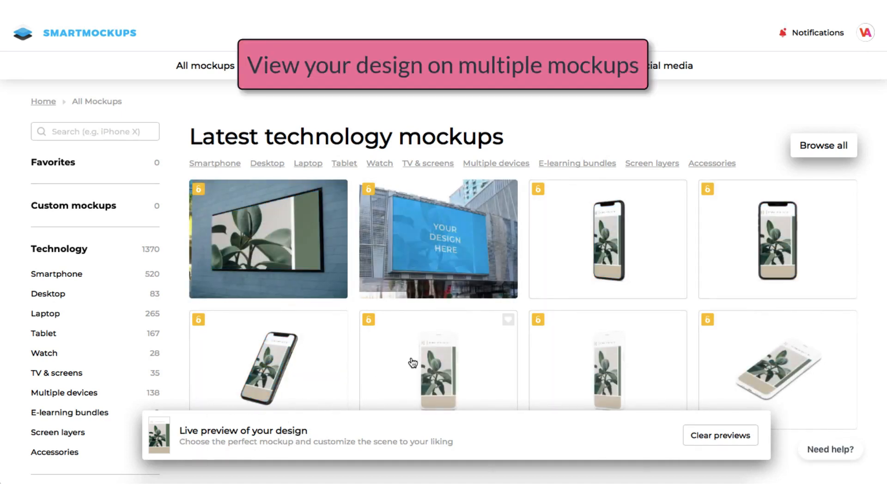
scroll(412, 363, "down", 3)
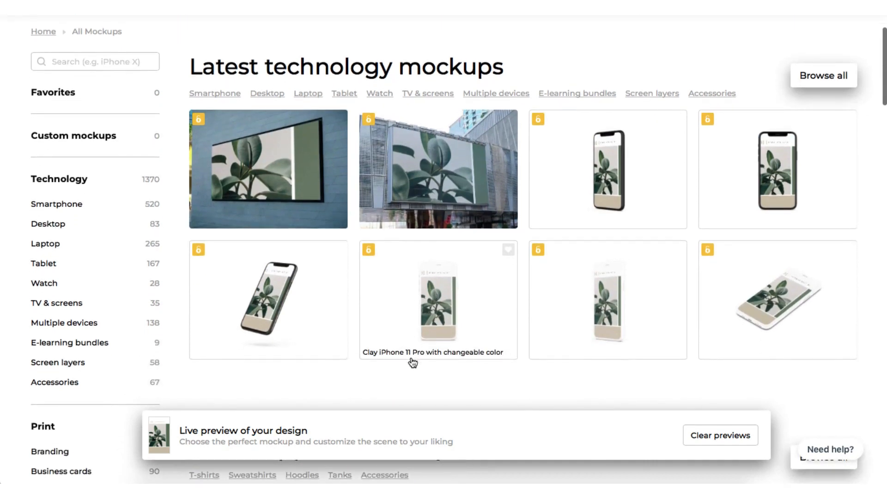
left_click(264, 310)
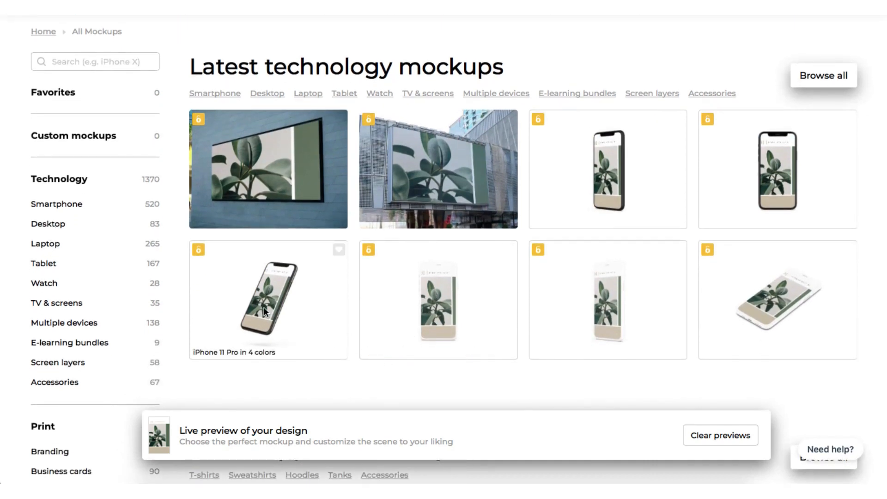
scroll(263, 312, "down", 1)
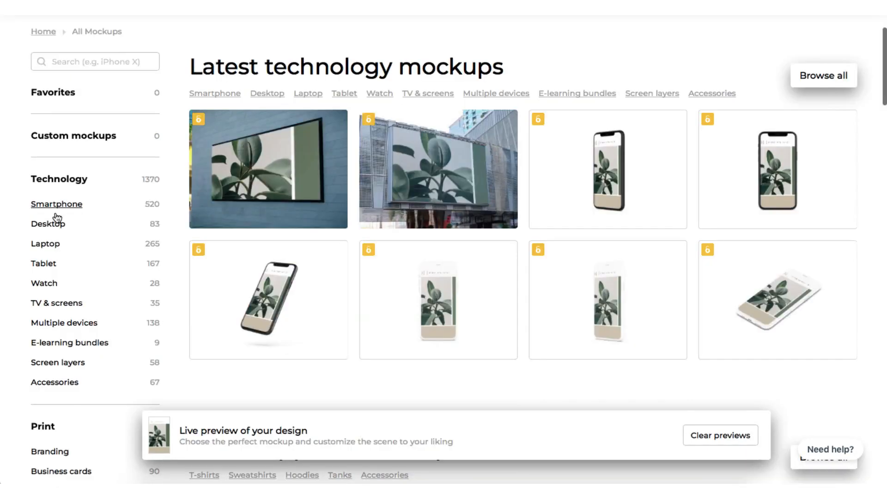
scroll(57, 218, "down", 10)
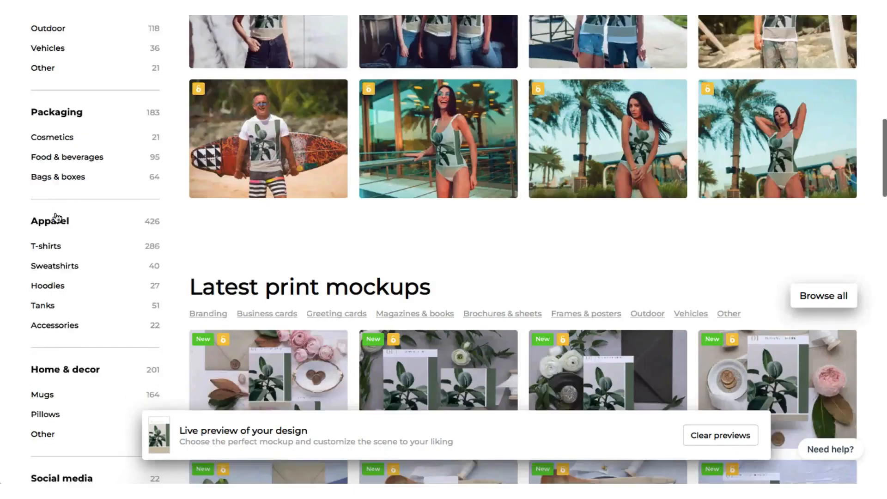
left_click(706, 211)
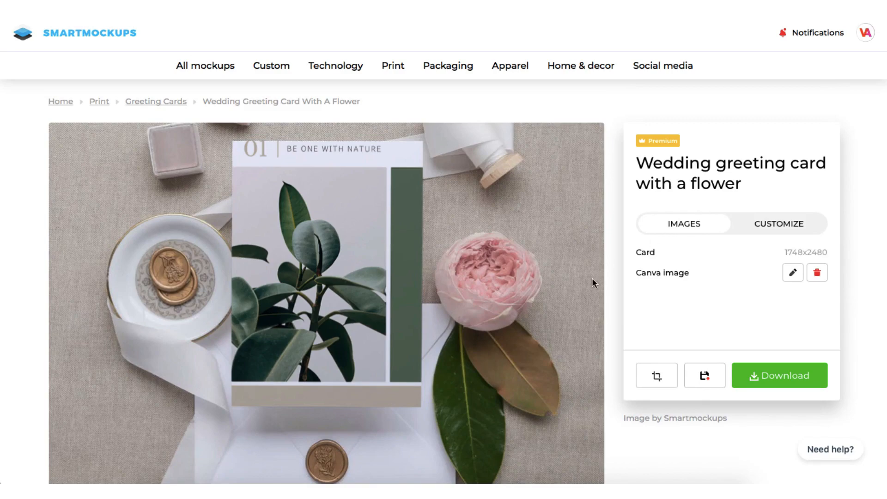
scroll(591, 279, "down", 1)
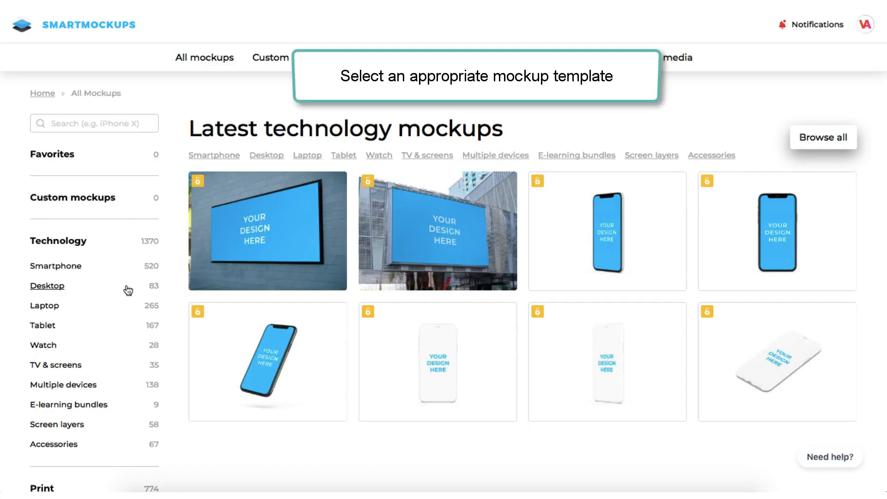
Put the plant design, shifted up in the crop, on the 'iPad Pro with coffee' tablet mockup.
left_click(42, 325)
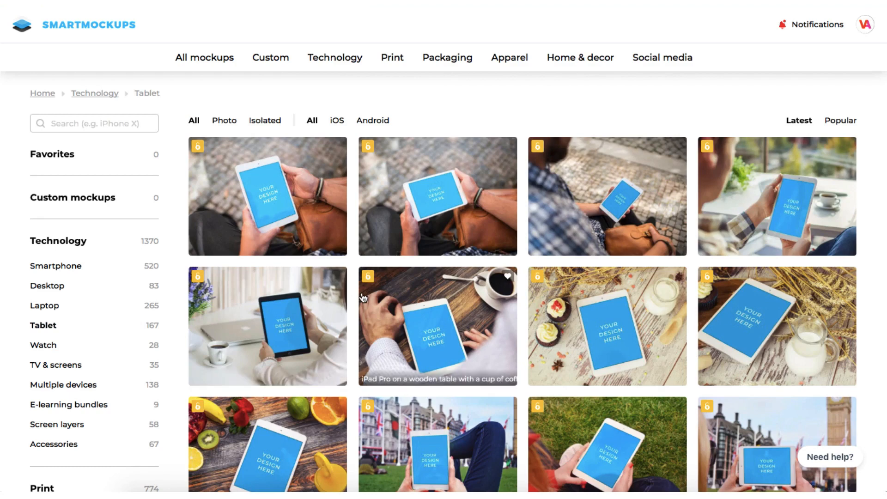
left_click(301, 332)
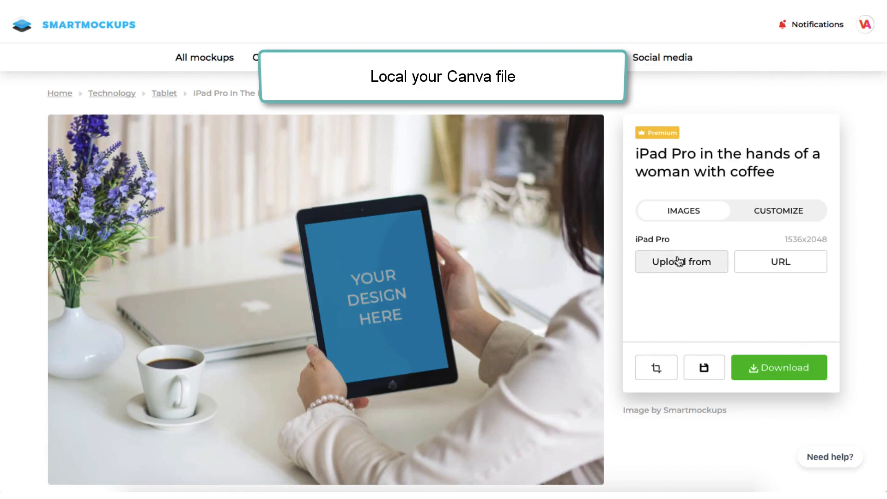
left_click(680, 263)
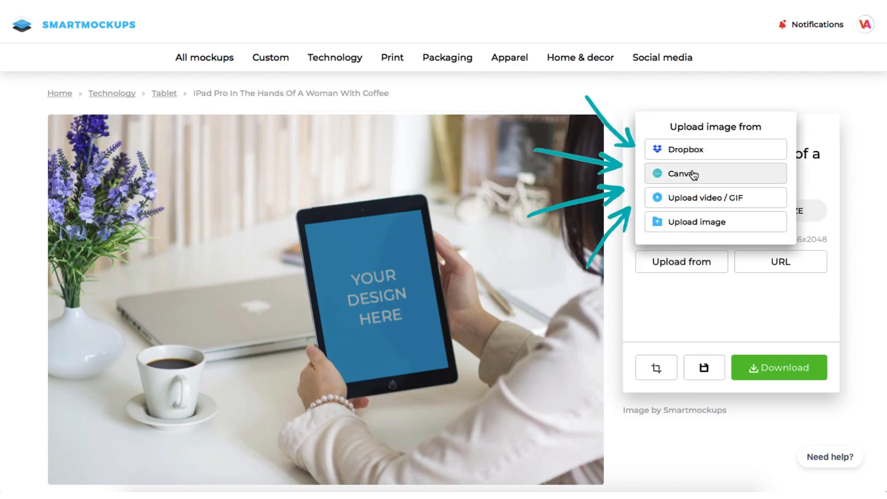
left_click(676, 181)
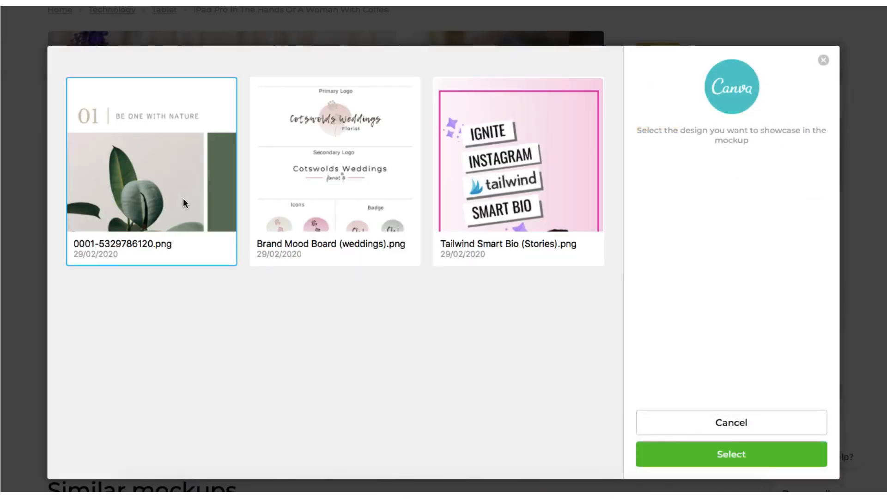
double_click(184, 204)
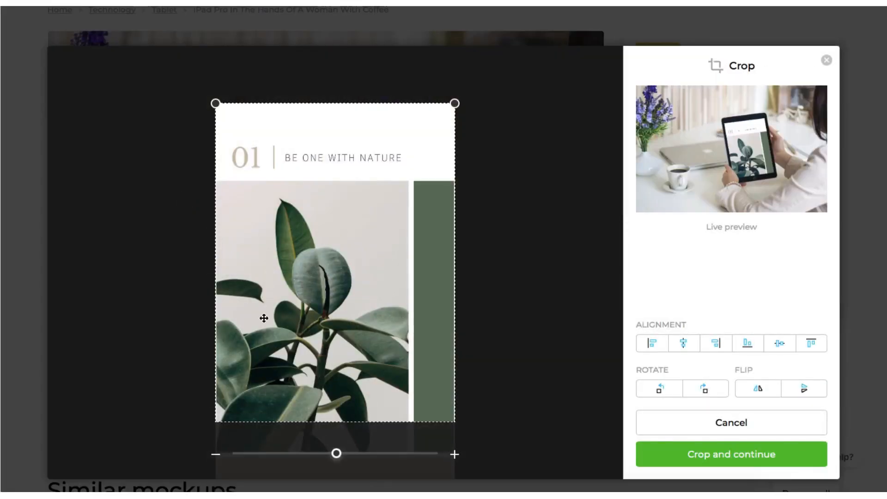
left_click_drag(264, 334, 262, 289)
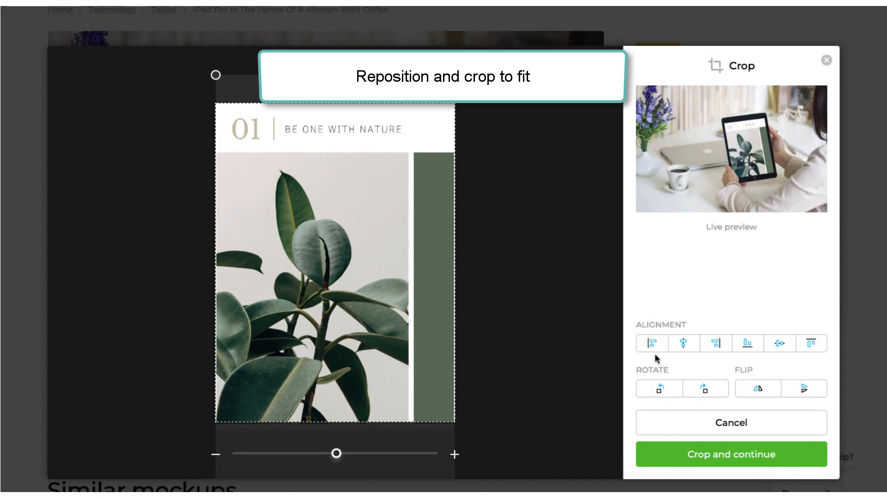
left_click(705, 456)
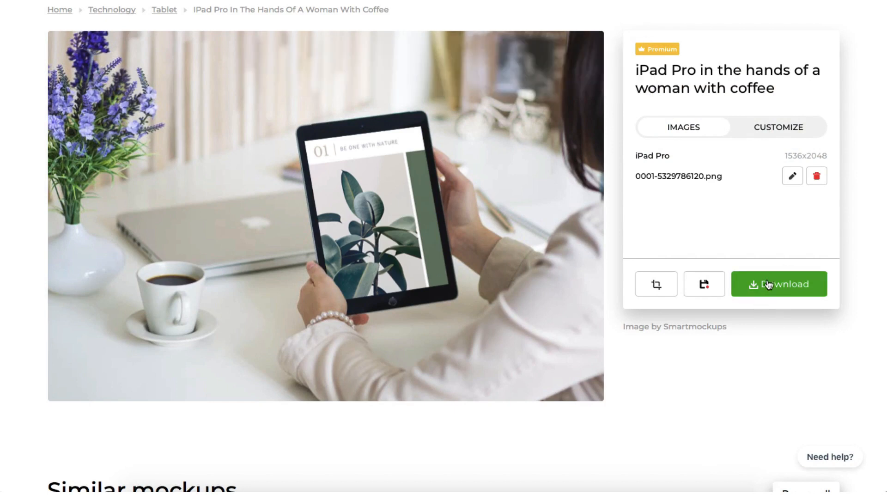
Download the iPad mockup at High quality, 1920x1278.
left_click(779, 289)
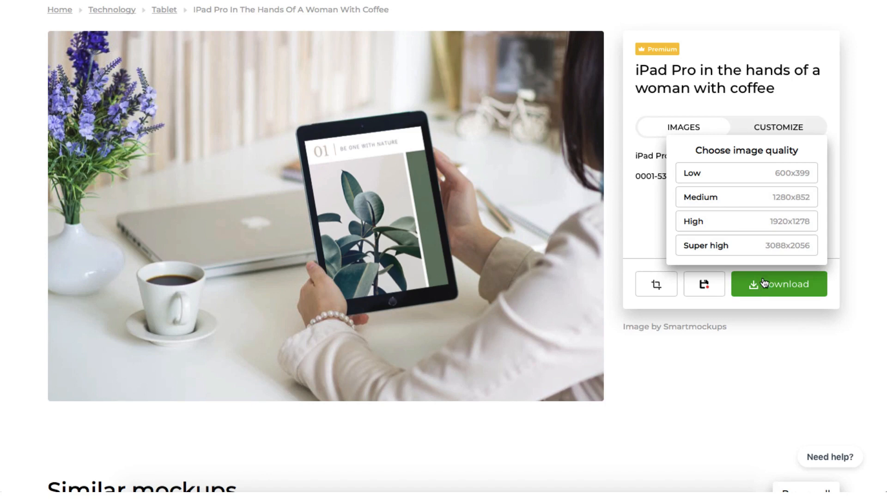
left_click(756, 228)
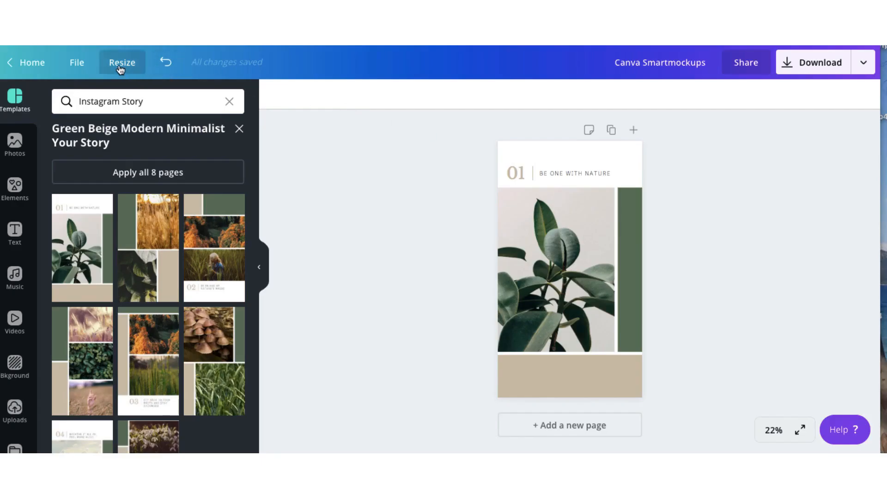
Change the design size from 1000 × 1500 to a custom 720 × 1480 px.
left_click(121, 70)
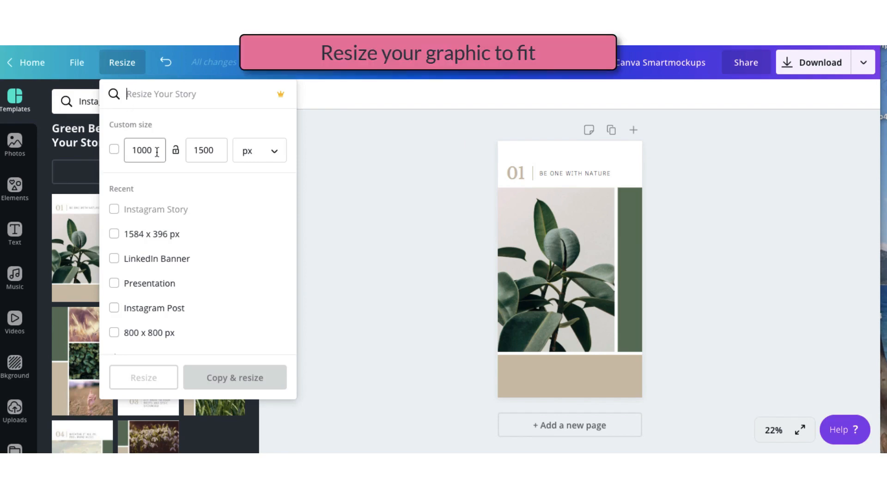
left_click_drag(157, 153, 131, 153)
type("720")
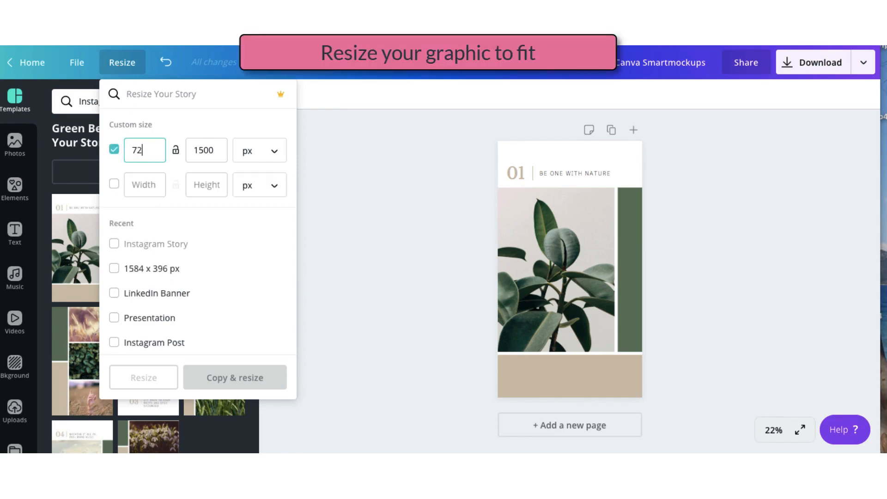
key("Tab")
key("Tab")
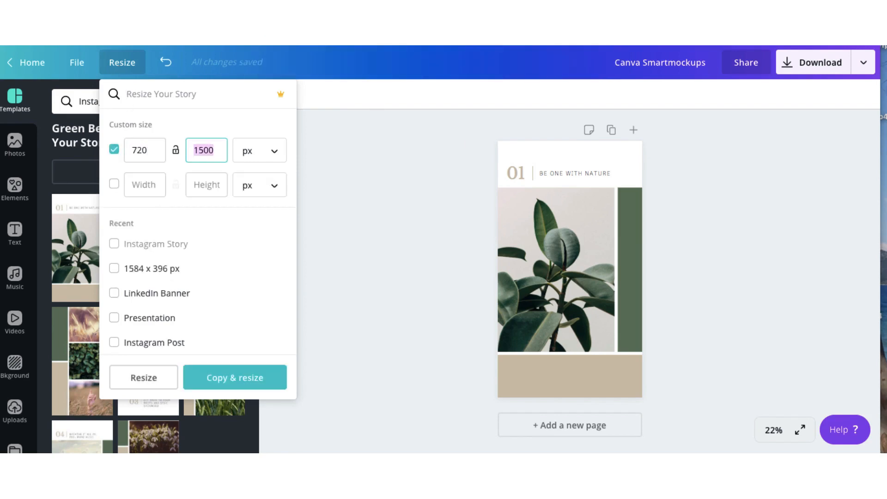
key("BackSpace")
type("1480")
left_click(154, 377)
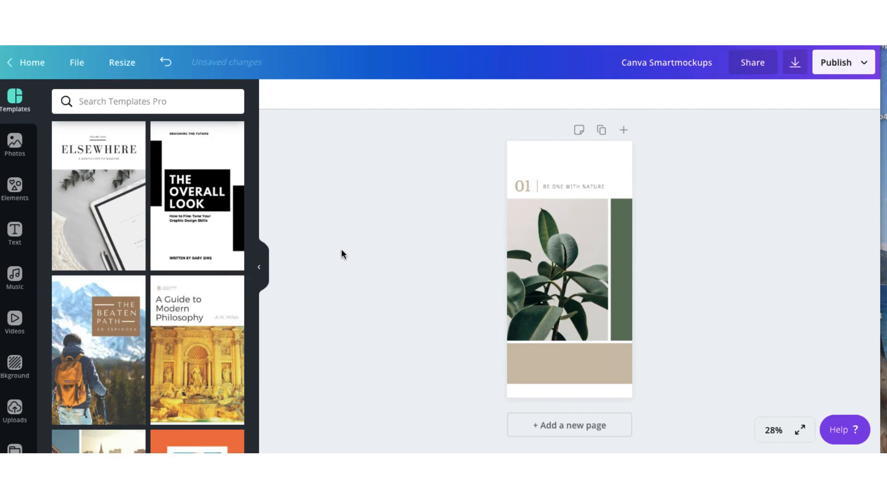
Scale up all story elements together so they fill the resized page.
left_click_drag(490, 154, 651, 396)
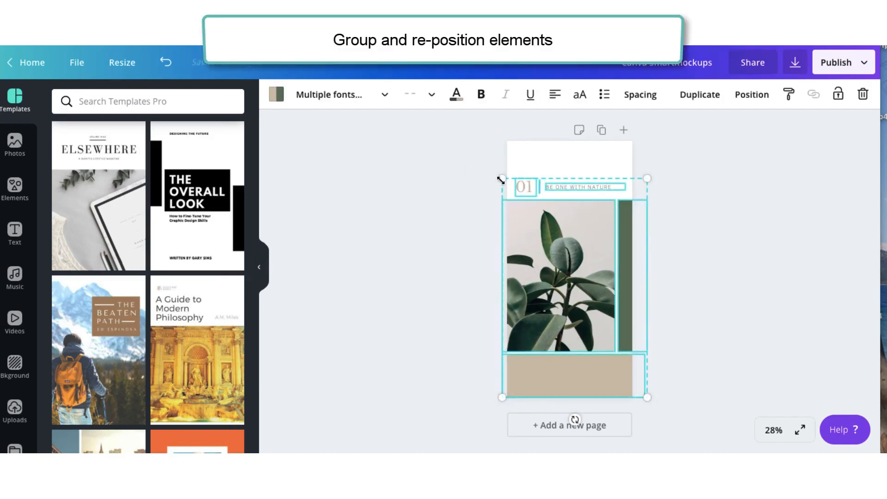
left_click_drag(500, 178, 465, 153)
left_click_drag(554, 231, 569, 236)
left_click(709, 276)
Narrow the plant photo, move the green bar left, and enlarge the '01 BE ONE WITH NATURE' text.
left_click(596, 268)
mouse_move(624, 261)
left_mouse_down()
mouse_move(608, 262)
mouse_move(614, 265)
left_mouse_up()
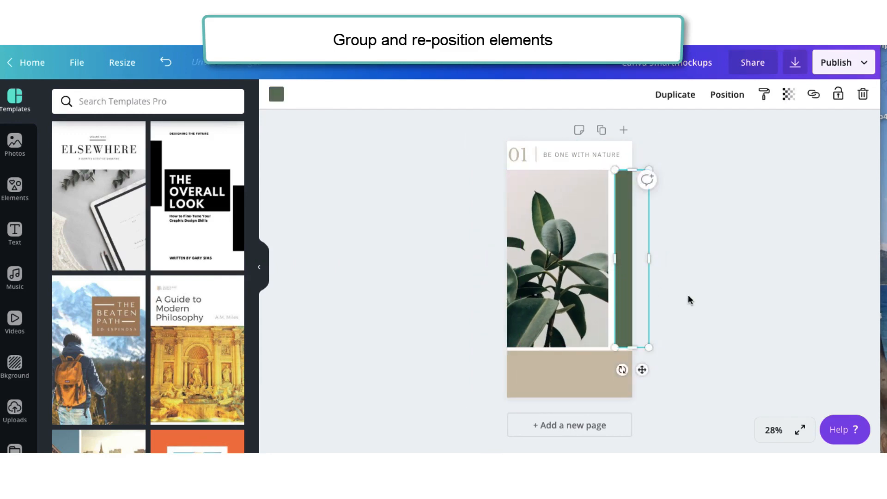
left_click(478, 156)
left_click_drag(478, 156, 650, 181)
left_click(691, 225)
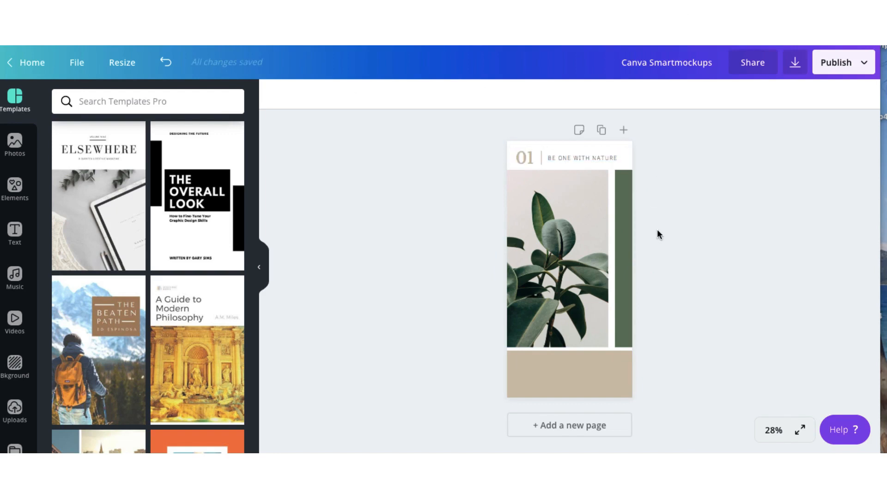
left_click(868, 68)
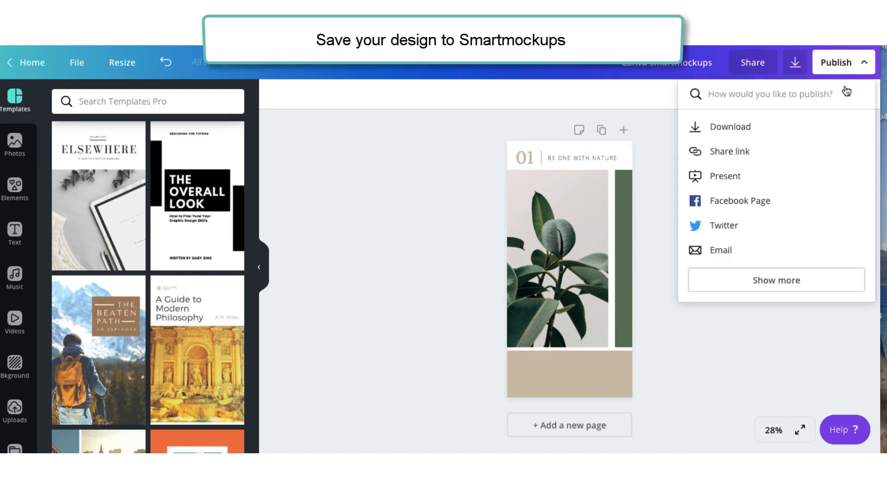
Save the resized design to Smartmockups, opening the 'Galaxy S8 / S9 in 4 colors' mockup.
left_click(728, 278)
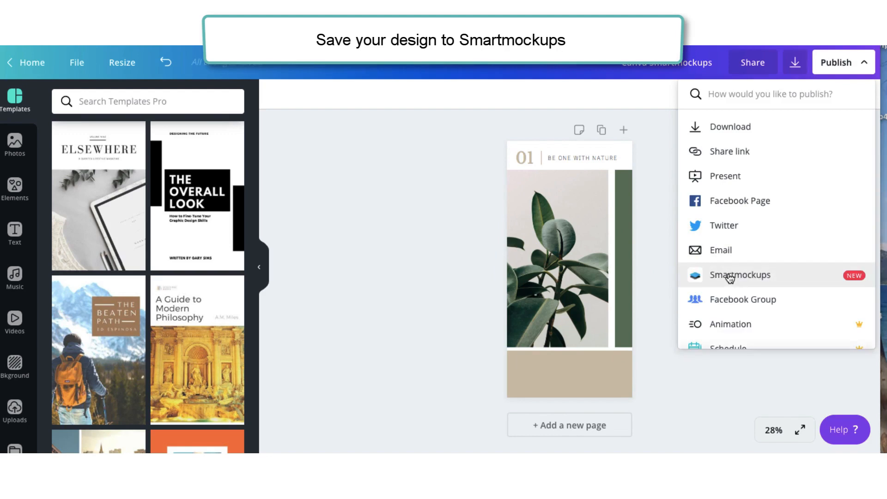
left_click(728, 275)
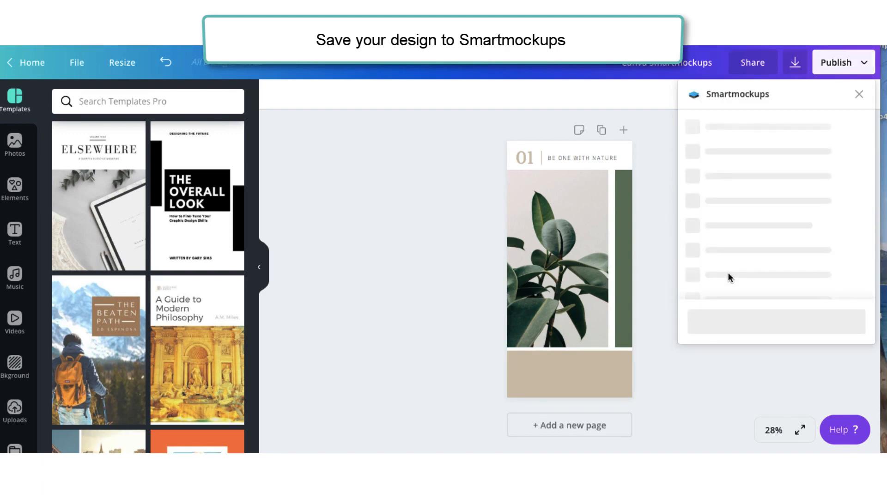
left_click(761, 168)
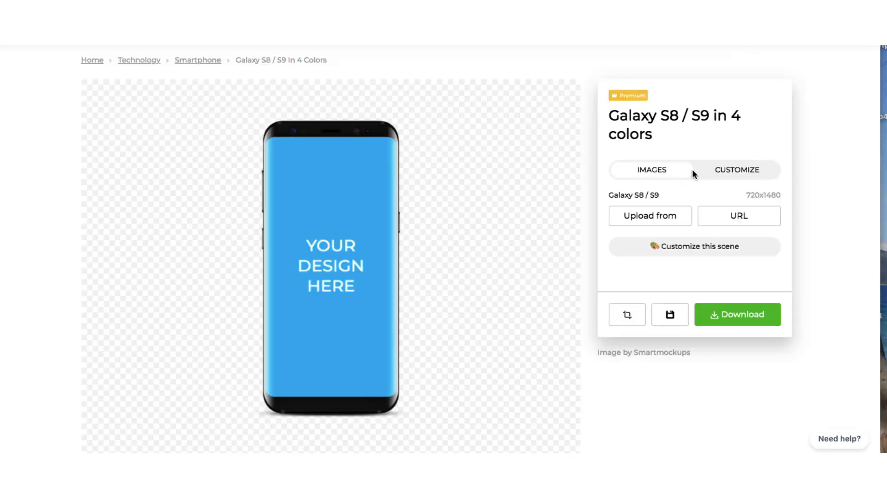
Pick Canva as the screen source and choose Canva Smartmockups.png for the Galaxy S8 / S9.
left_click(665, 217)
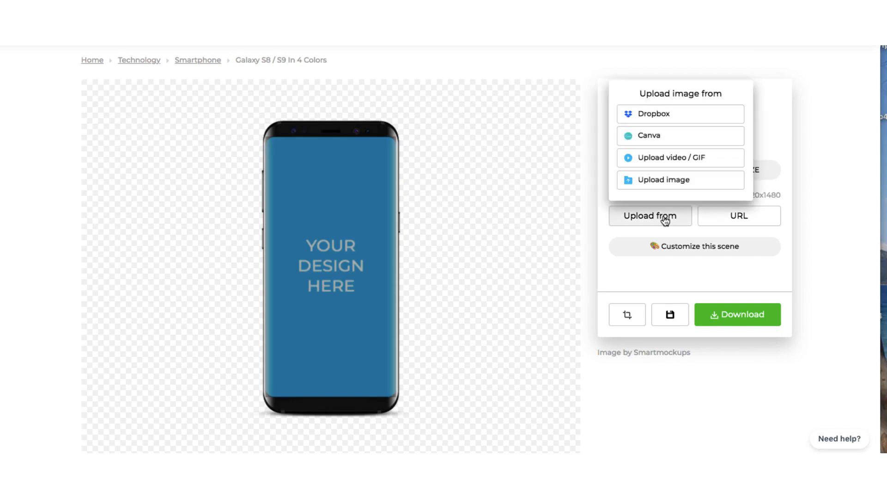
left_click(652, 136)
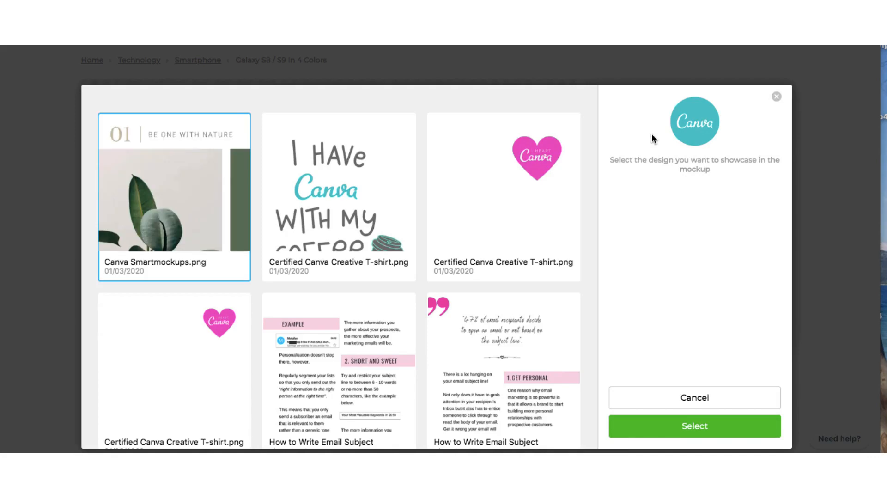
double_click(173, 223)
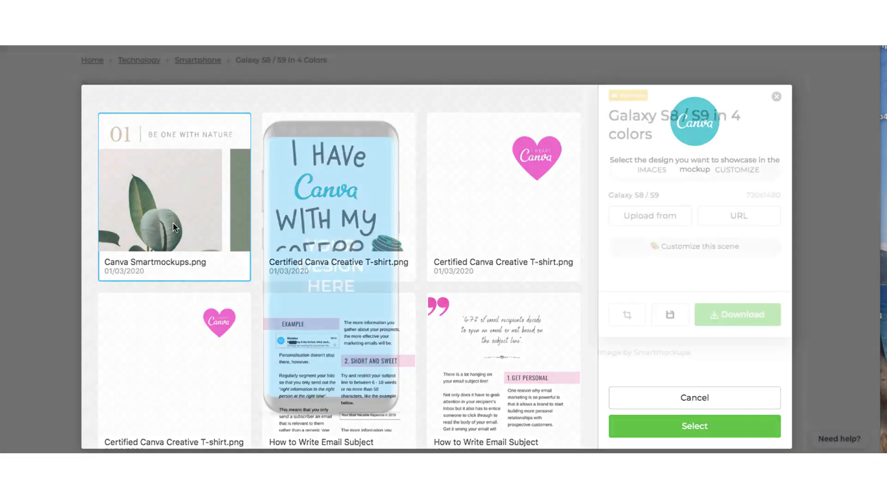